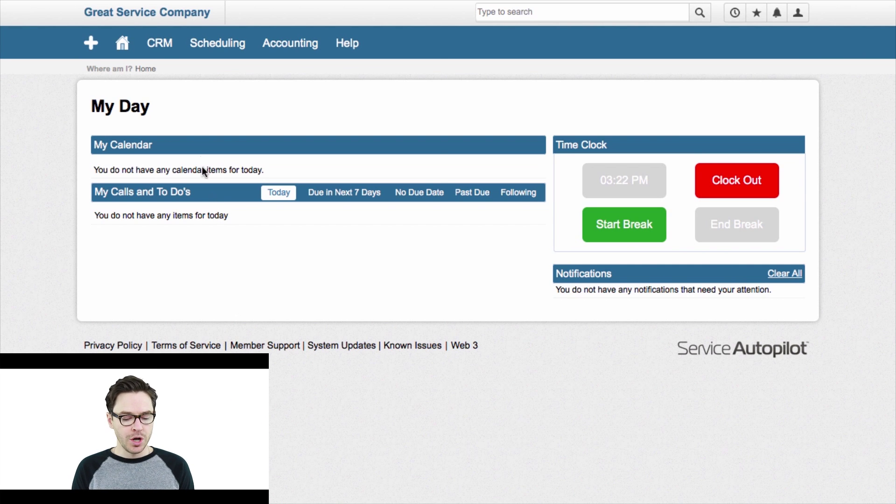
Go to the CRM Marketing Forms list and start a new blank form
left_click(159, 50)
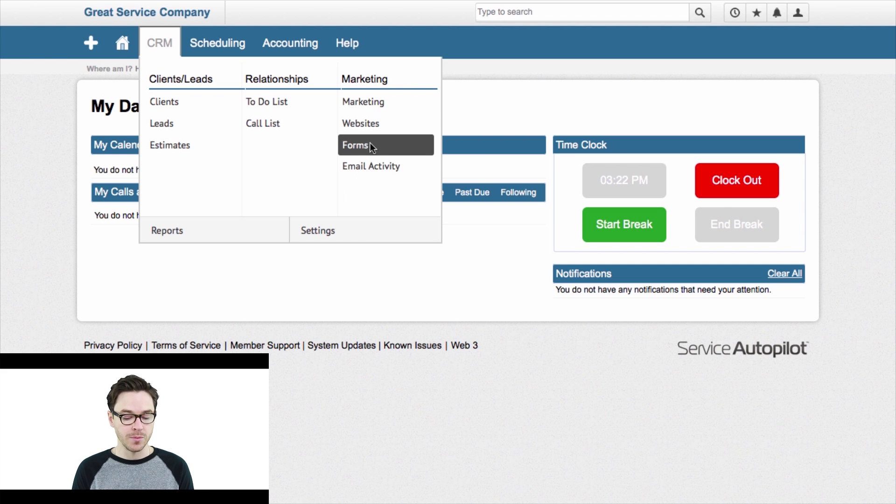
left_click(372, 148)
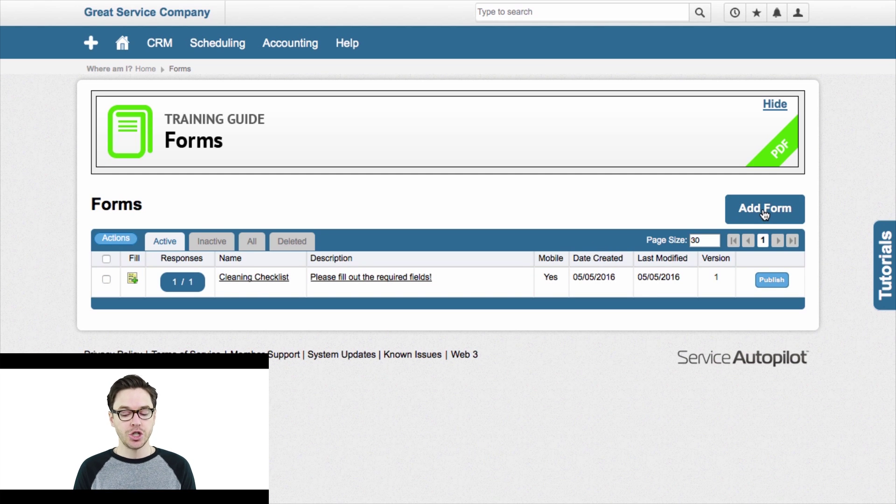
left_click(764, 214)
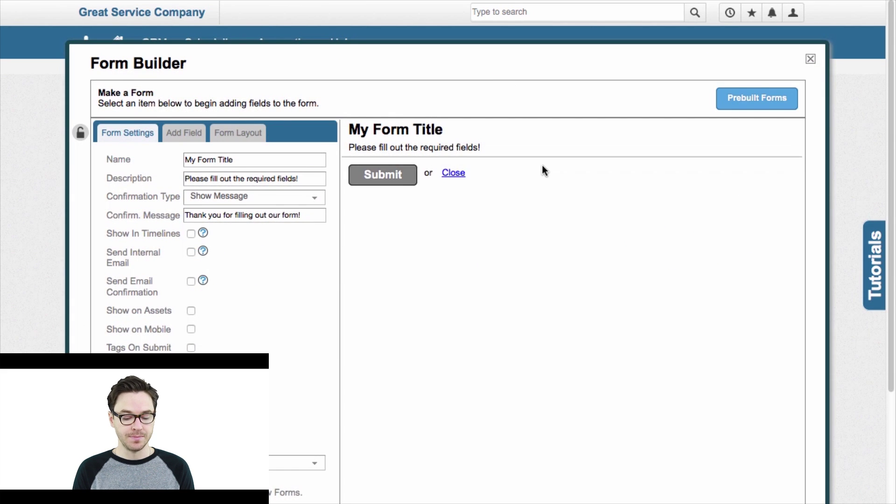
scroll(542, 170, "down", 2)
scroll(542, 167, "up", 1)
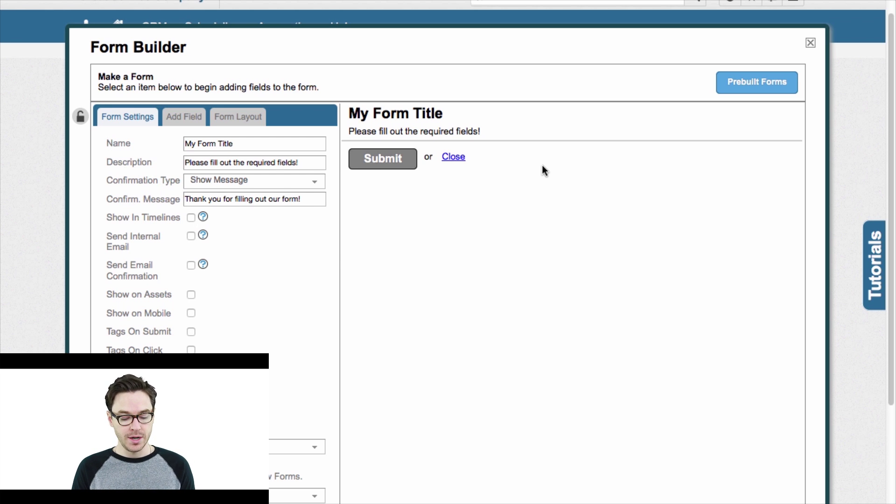
scroll(543, 170, "down", 1)
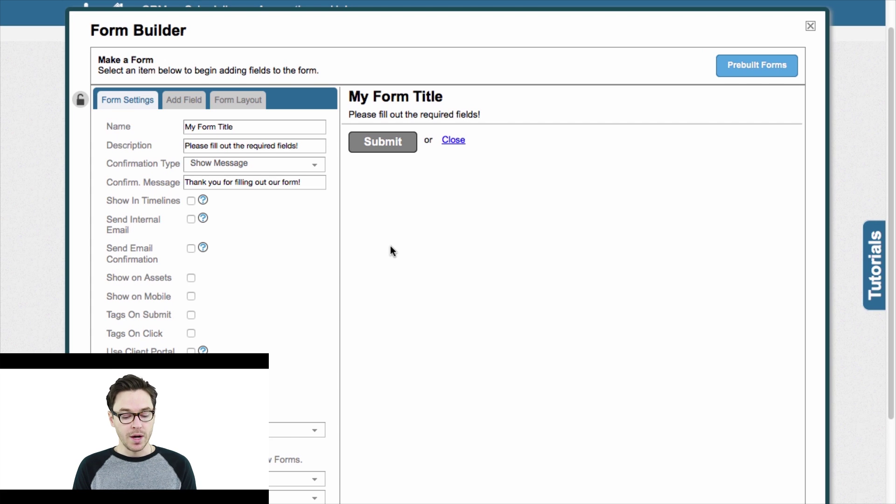
Turn on Show on Mobile and associate the new form with Clock out of job
left_click(191, 297)
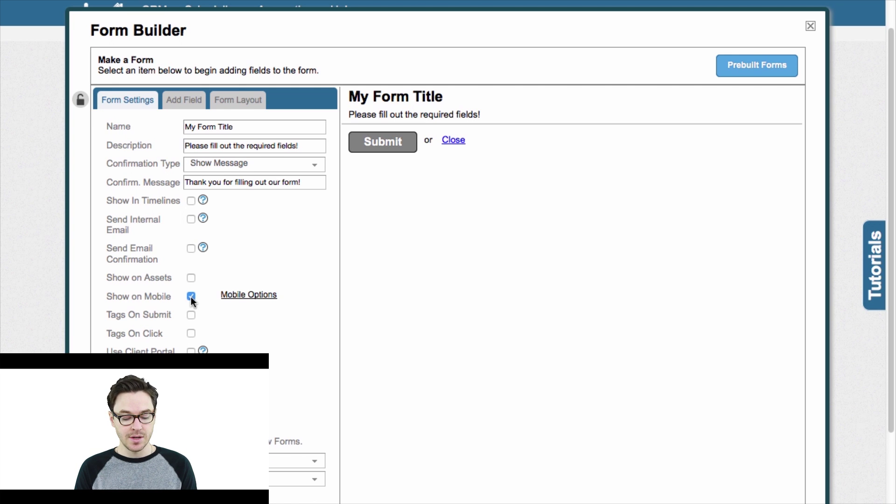
left_click(258, 296)
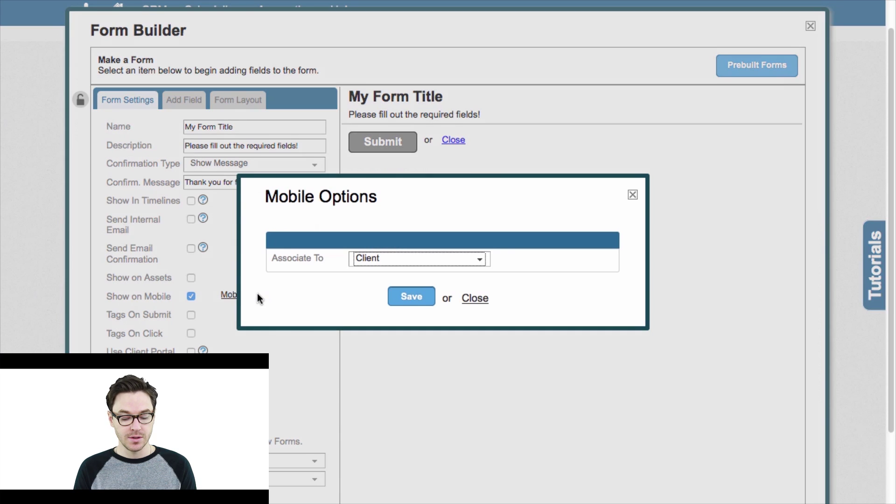
left_click(380, 259)
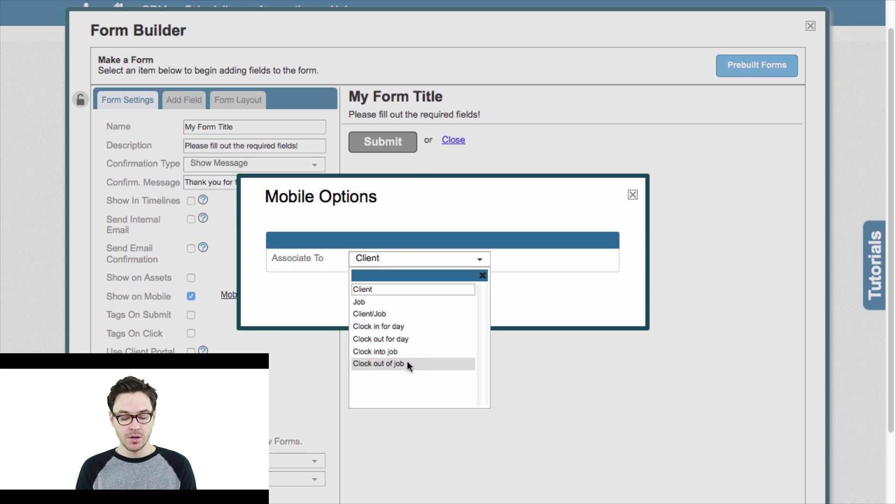
left_click(395, 365)
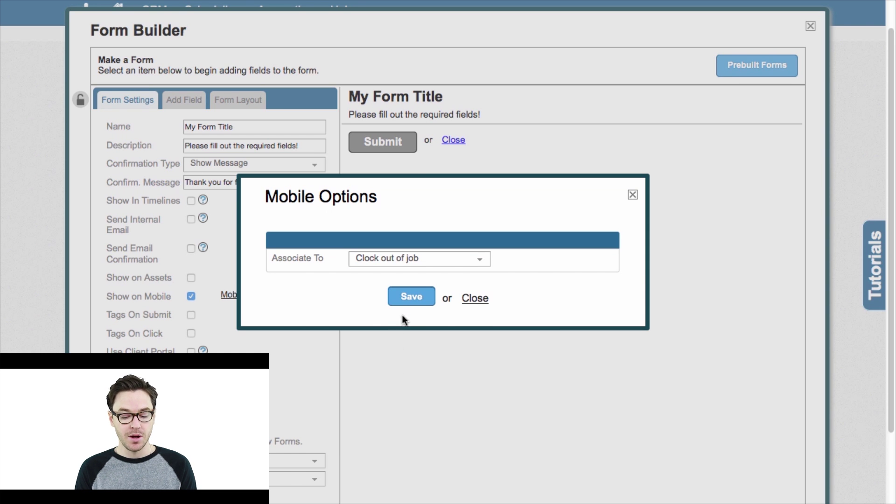
left_click(410, 297)
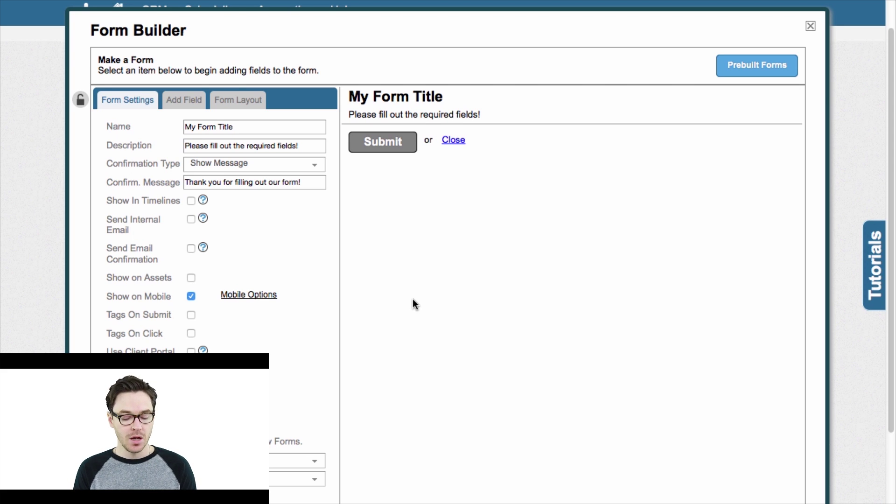
scroll(413, 300, "down", 2)
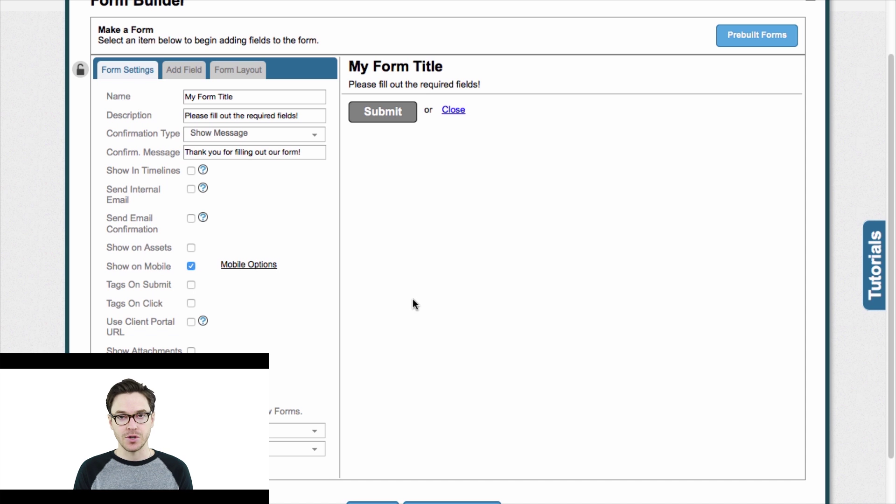
Associate the form with Weekly Cleaning Service and the other services, then bring up the field types
scroll(414, 304, "down", 3)
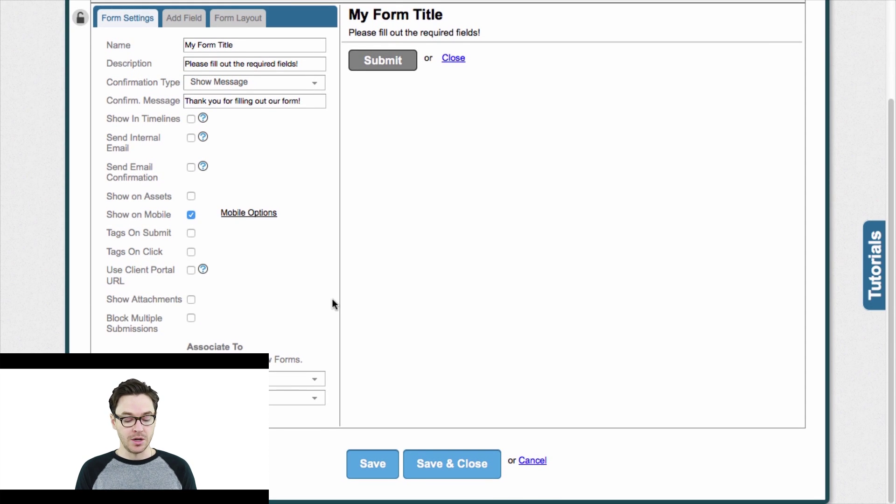
left_click(283, 383)
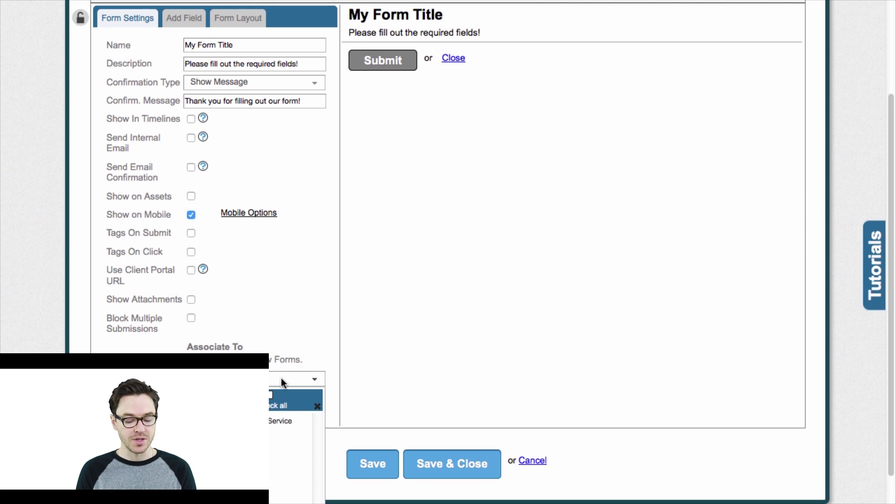
scroll(280, 377, "down", 1)
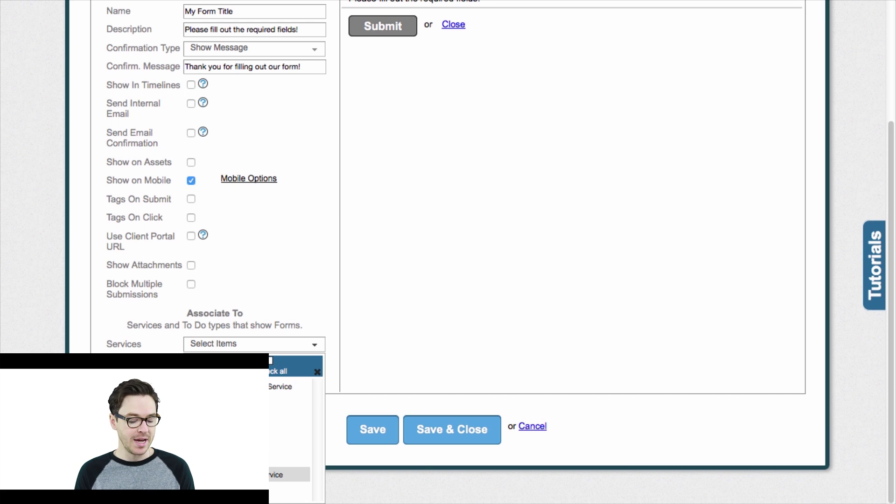
left_click(242, 475)
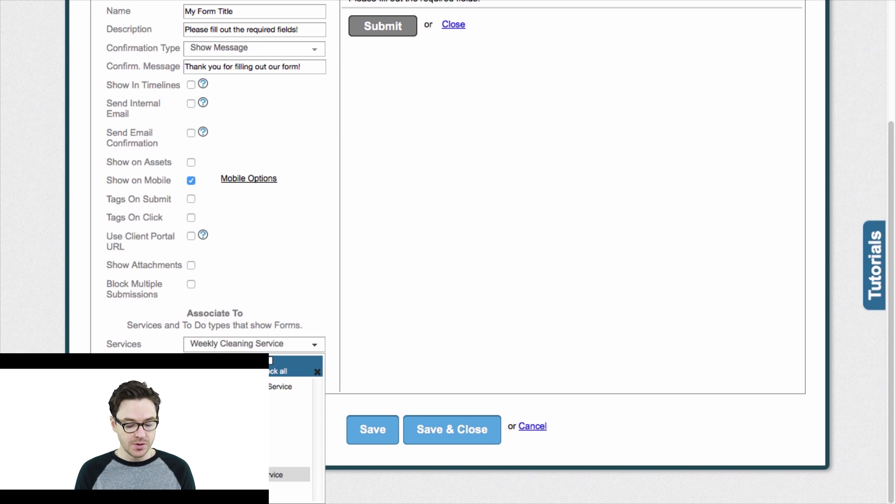
left_click(243, 445)
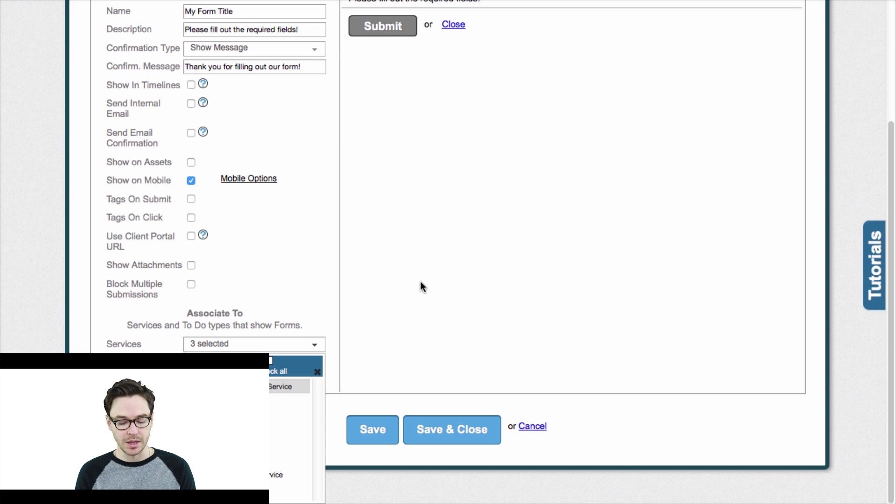
scroll(420, 286, "up", 1)
left_click(420, 285)
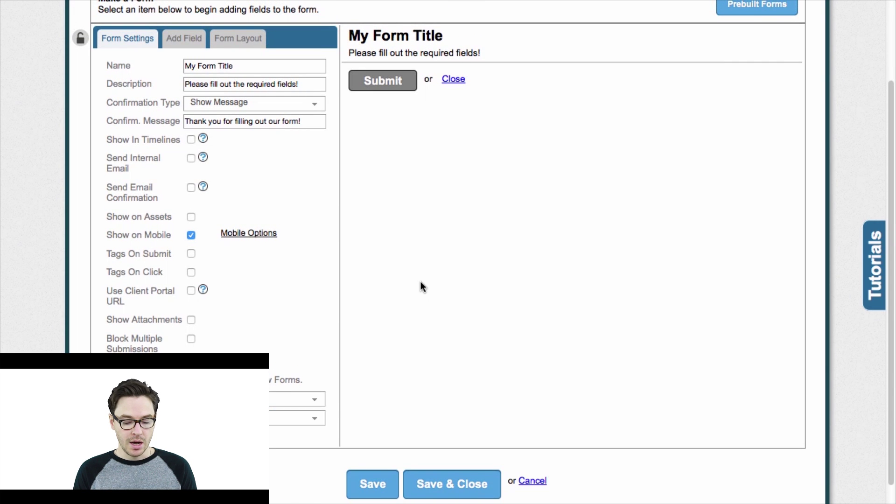
scroll(329, 197, "up", 1)
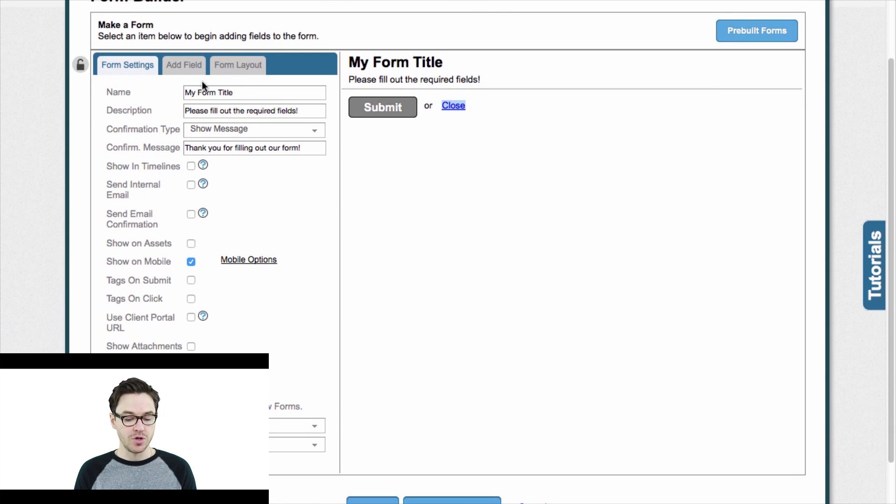
left_click(186, 66)
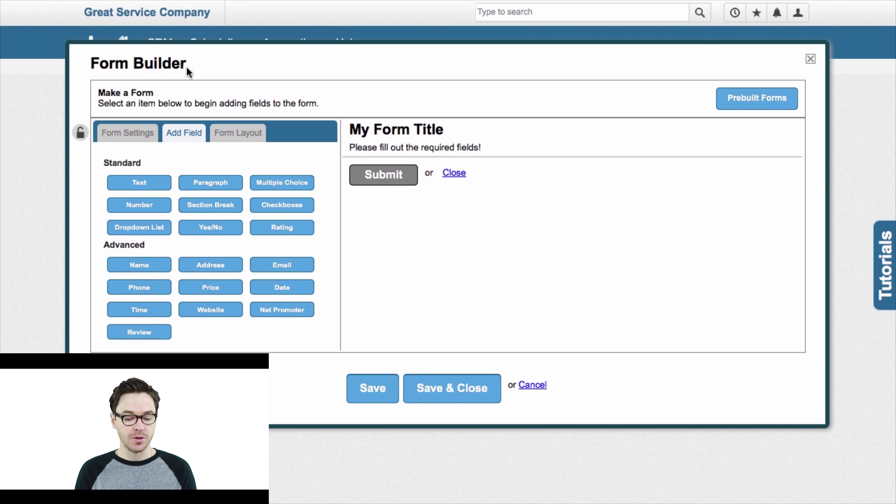
Add a practice checkboxes field labelled Mopping
left_click(306, 213)
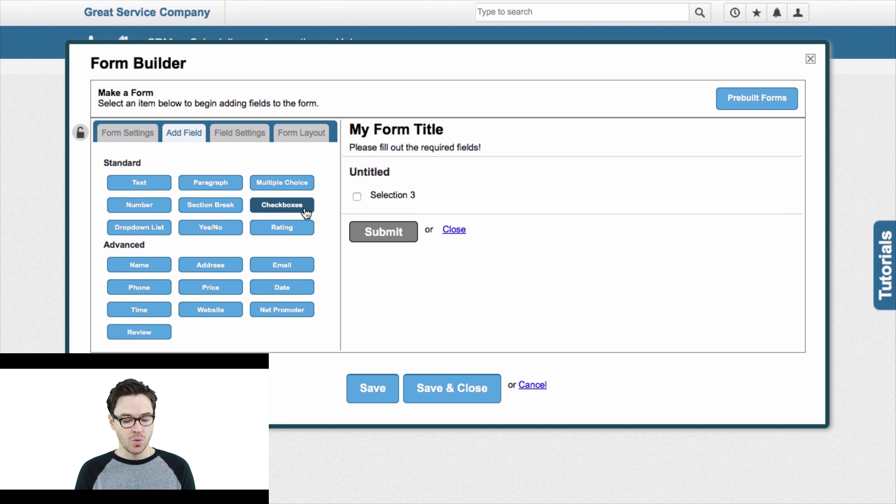
left_click(451, 191)
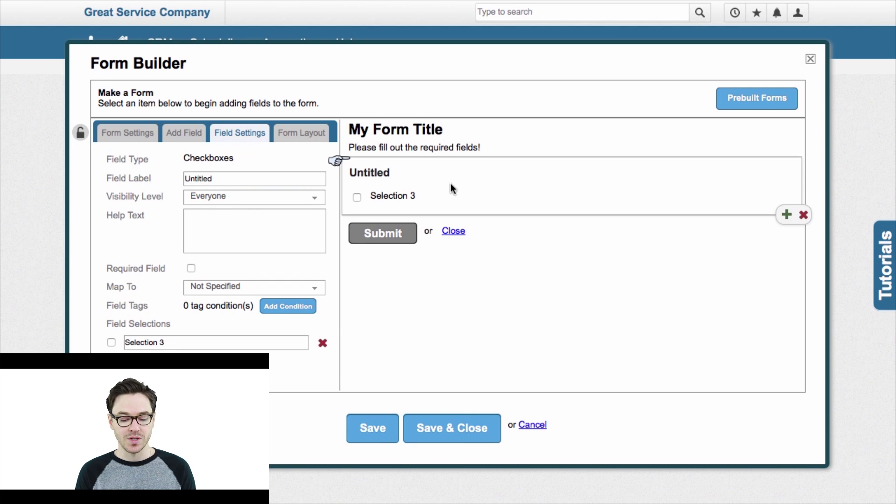
double_click(223, 183)
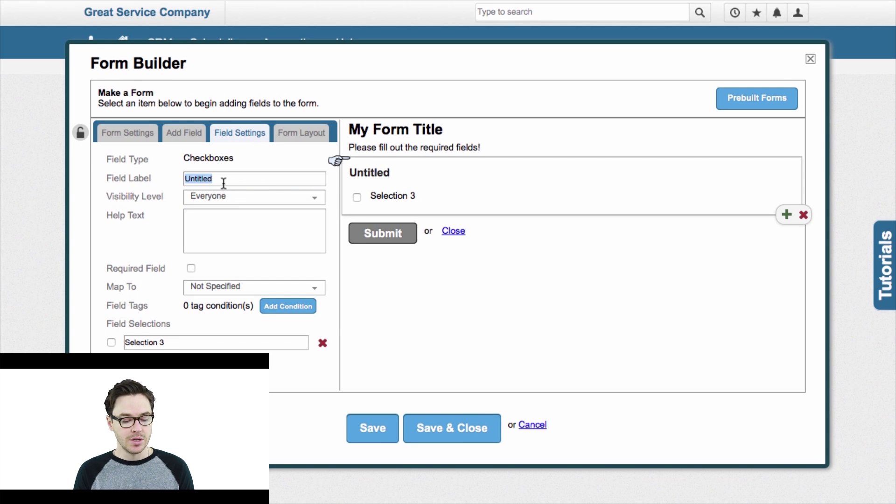
type("Has")
key("BackSpace")
key("BackSpace")
key("BackSpace")
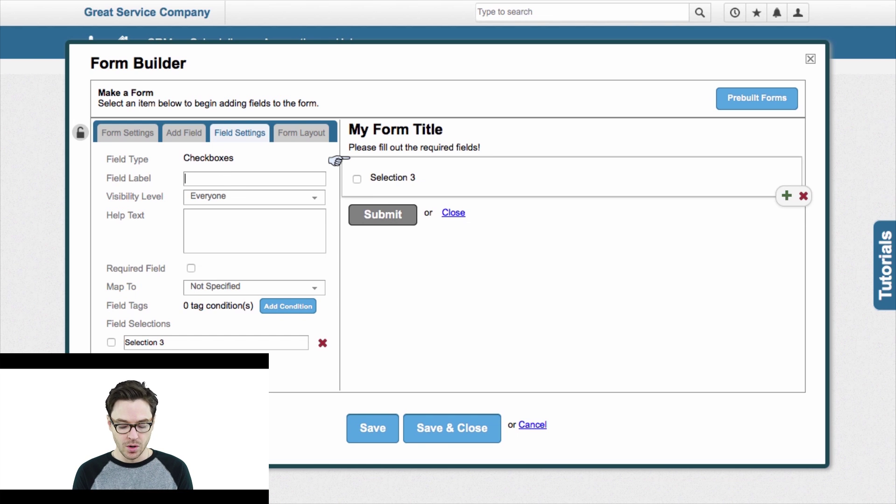
type("Mopping")
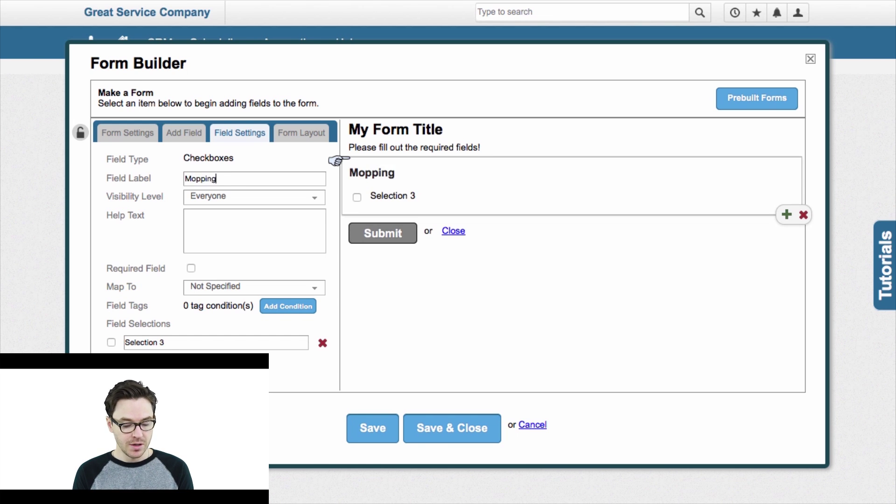
Give the Mopping field Kitchen and Bedroom options, then close the form without saving
triple_click(166, 341)
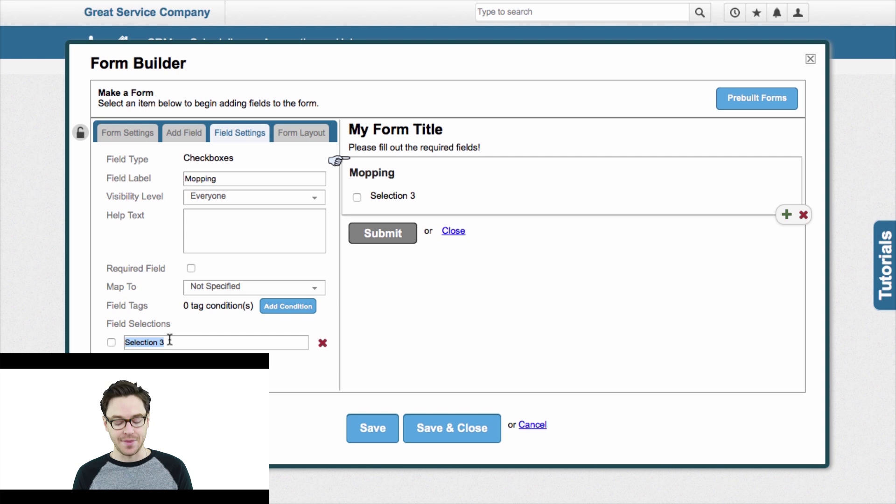
type("Kitchen")
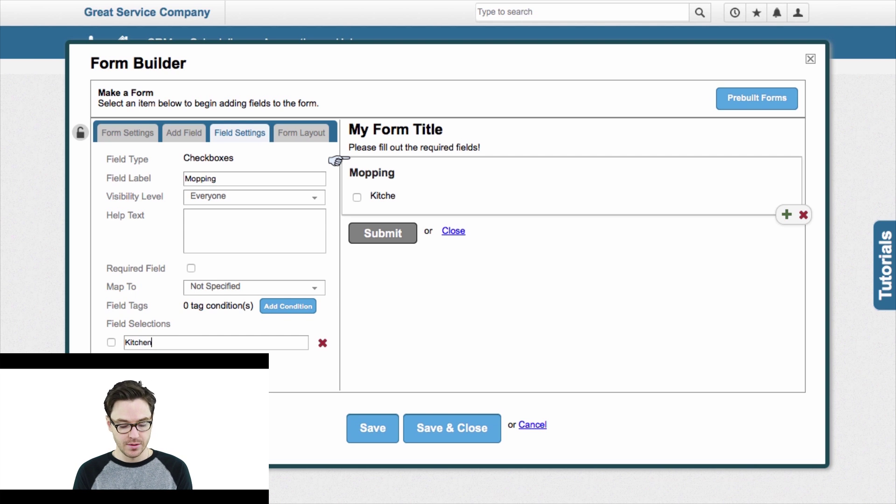
key("Return")
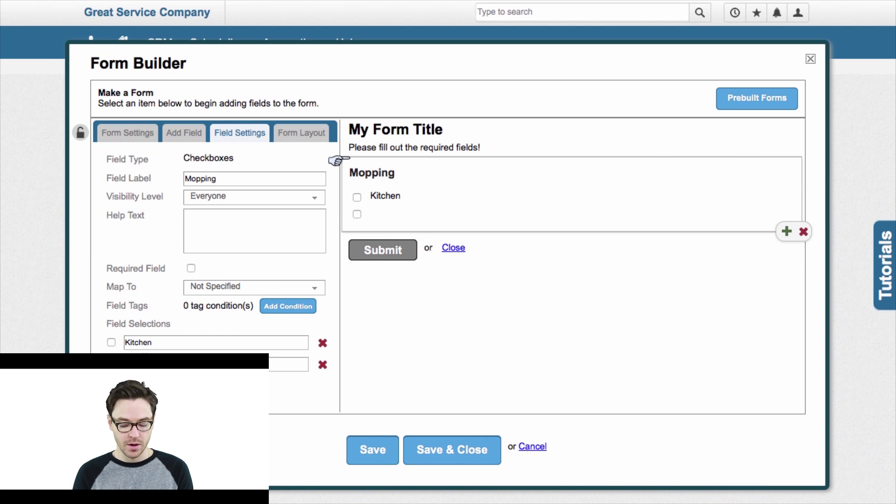
type("Bedroom")
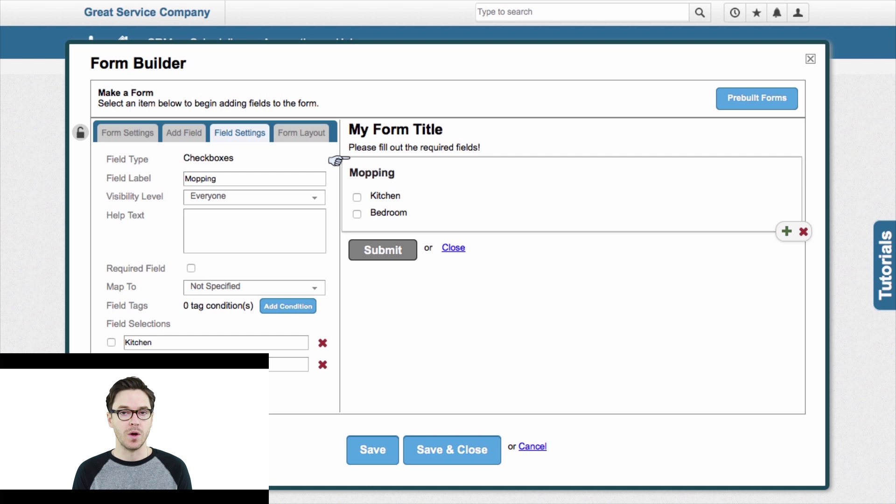
left_click(811, 59)
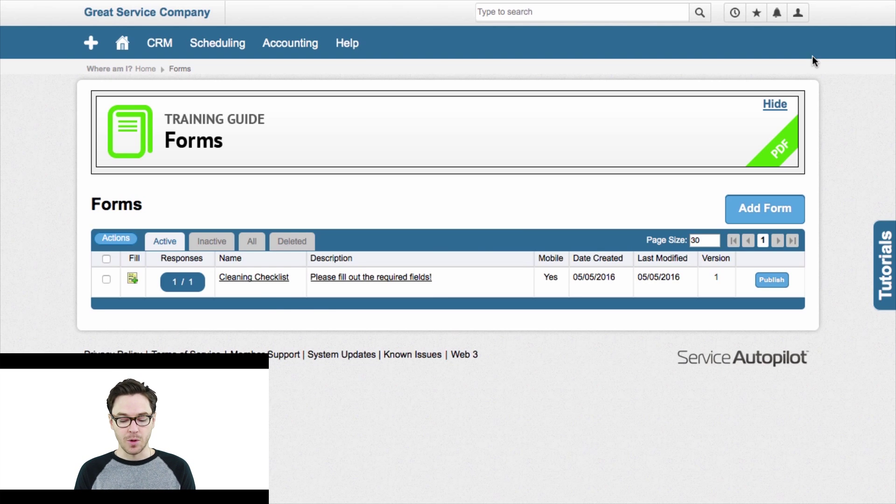
Open the existing Cleaning Checklist form and scroll to its Show on Mobile setting
left_click(255, 278)
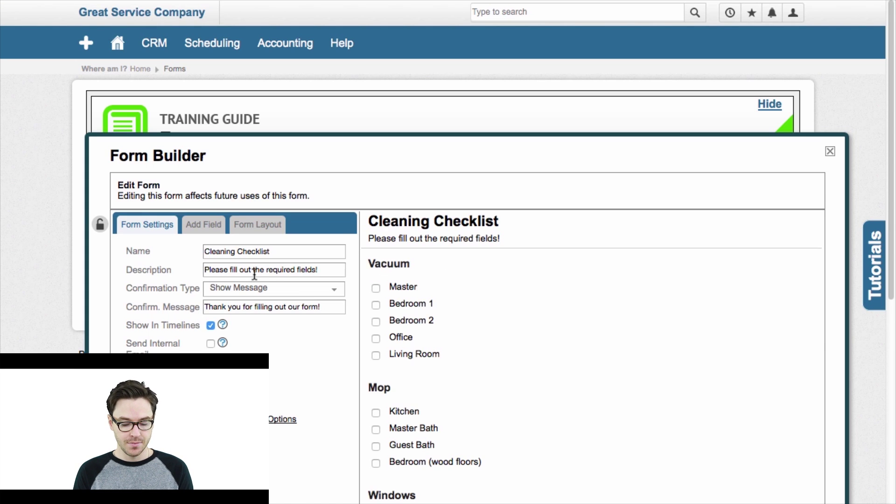
scroll(794, 285, "down", 2)
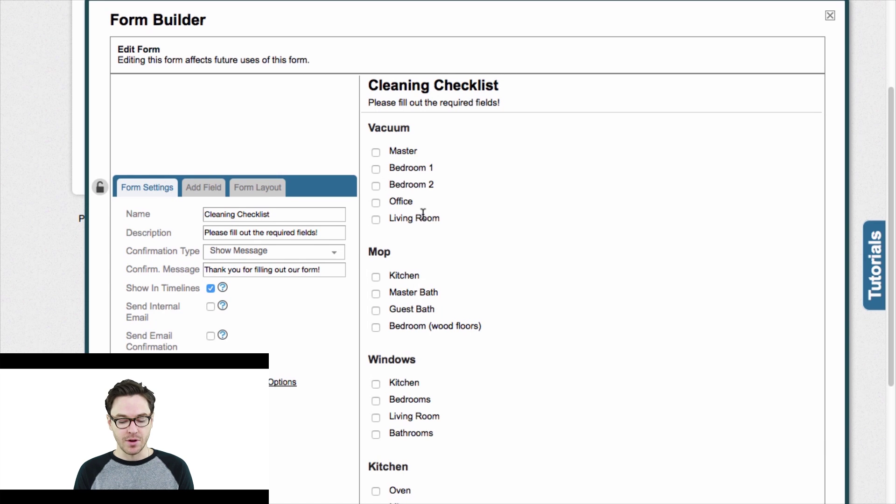
scroll(422, 216, "down", 2)
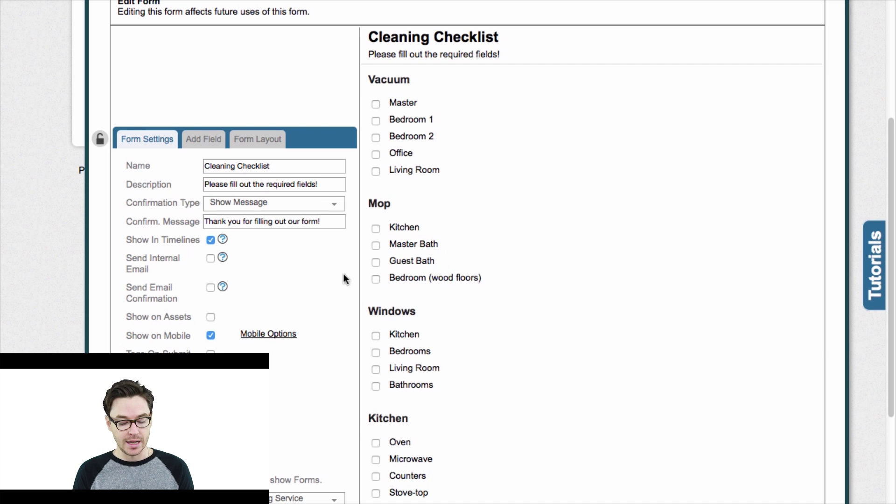
scroll(318, 275, "down", 4)
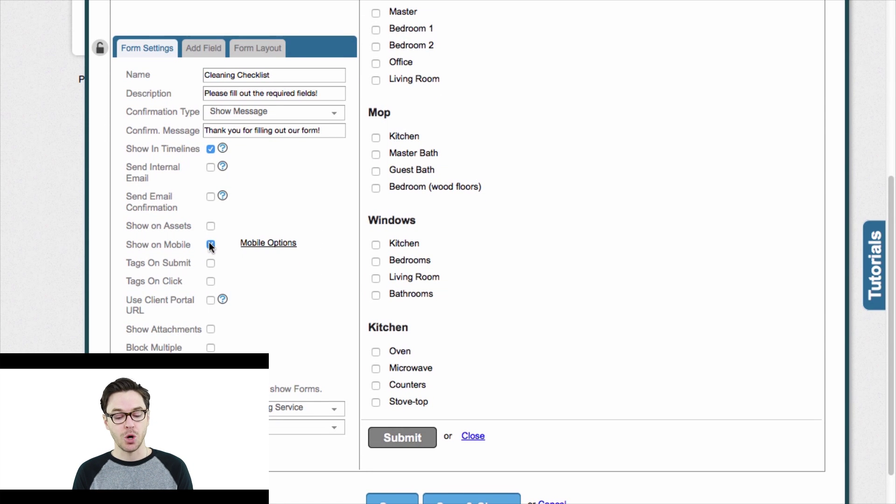
Review the Cleaning Checklist's mobile association, then switch to the mirrored phone's My Schedule
left_click(265, 245)
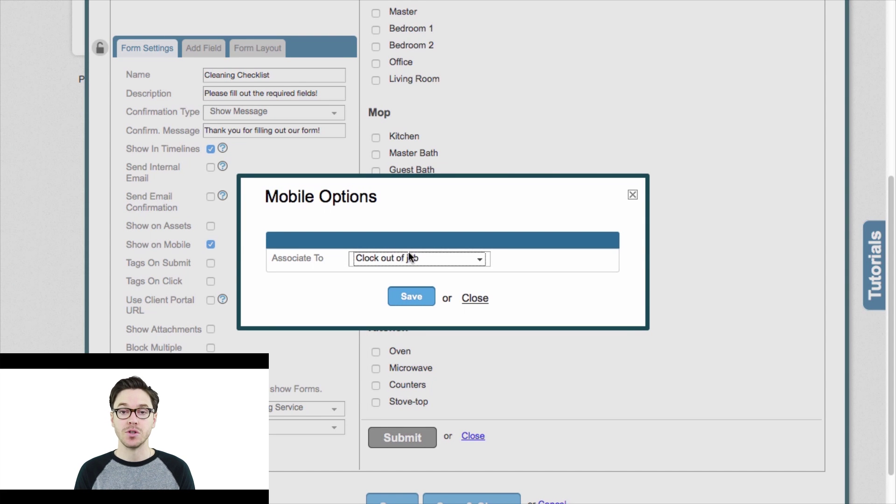
left_click(633, 194)
scroll(242, 321, "down", 2)
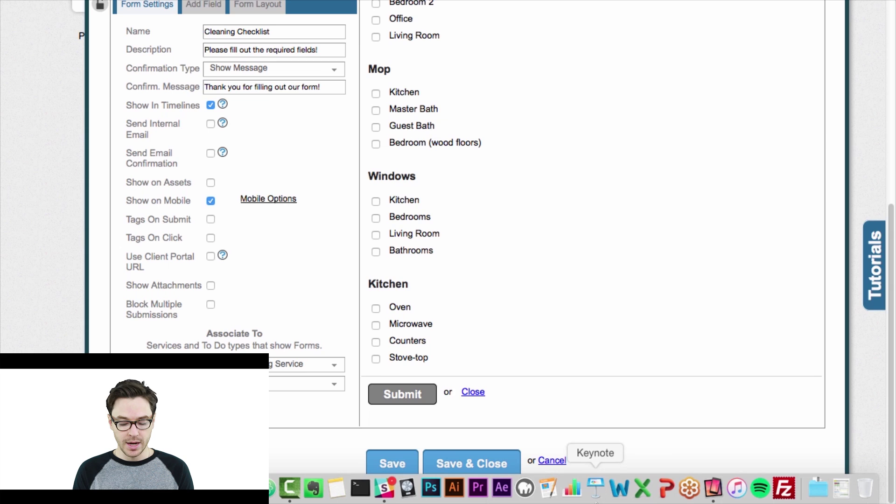
left_click(720, 486)
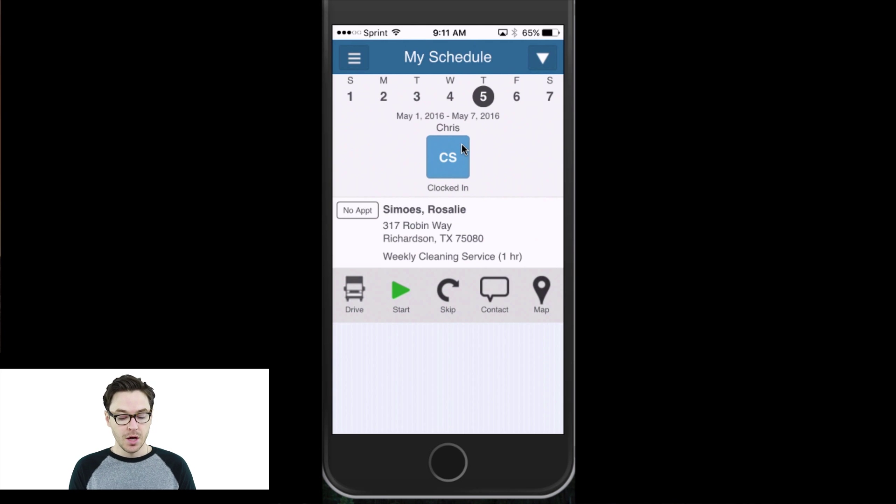
Open the Weekly Cleaning Service job, start and stop it, and confirm it complete
left_click(440, 255)
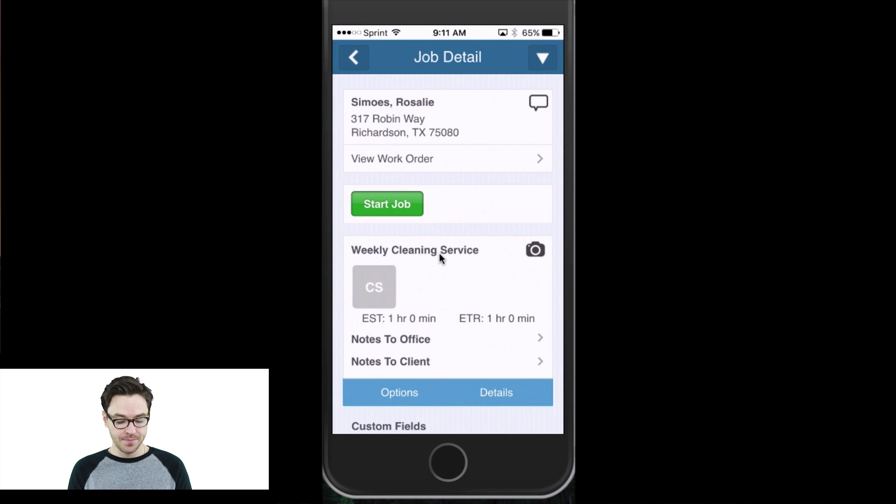
left_click(397, 207)
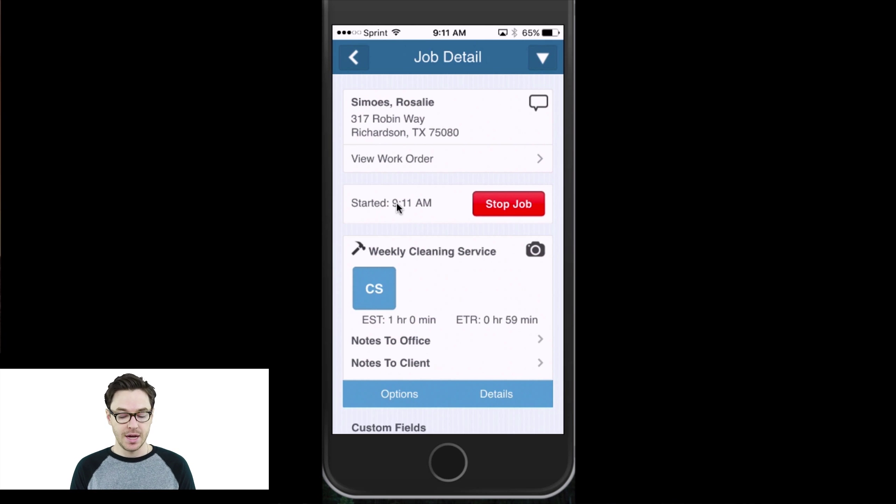
left_click(507, 203)
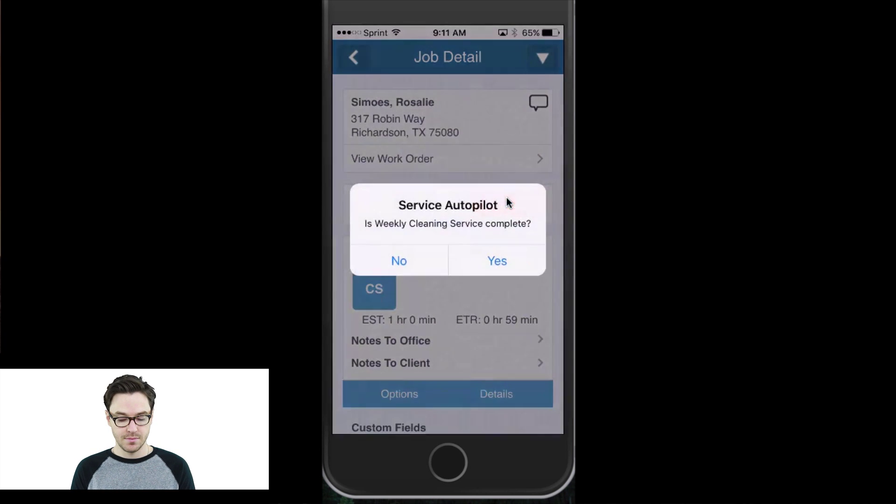
left_click(506, 259)
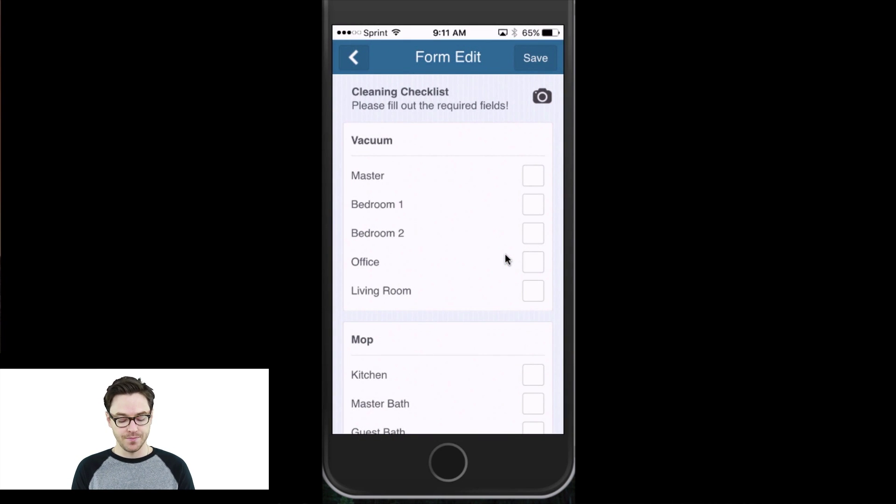
Tick every Cleaning Checklist item and save the form for the job
scroll(505, 254, "down", 1)
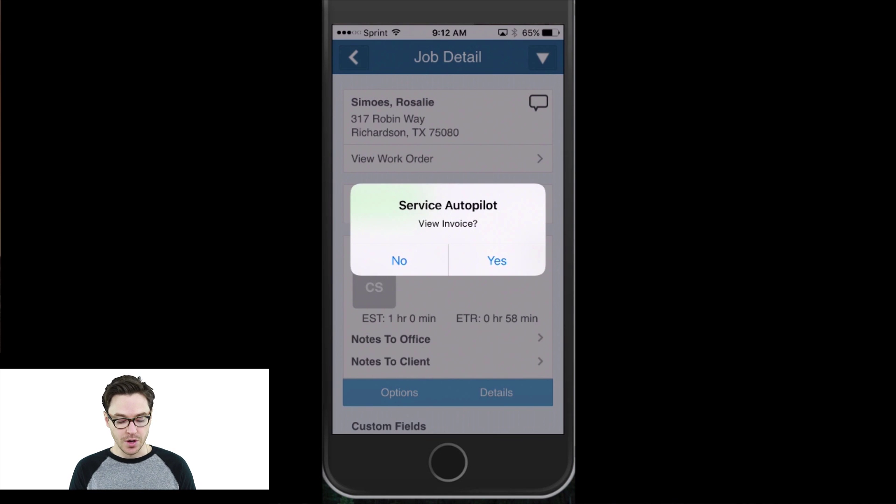
mouse_move(448, 503)
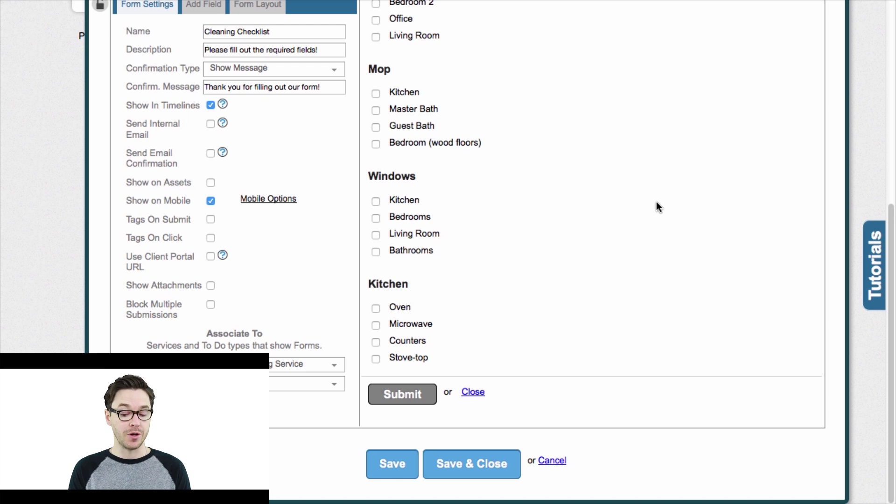
Close the Cleaning Checklist editor and open the Scheduling Dispatch Board
scroll(662, 206, "up", 5)
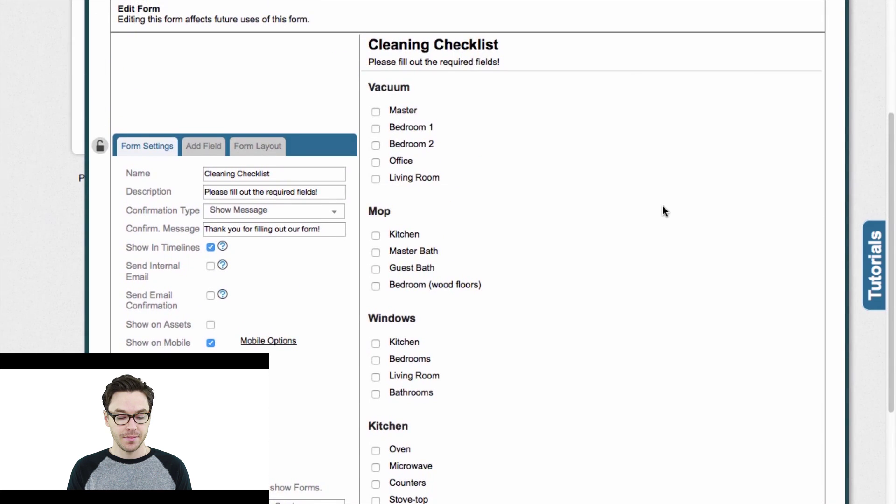
scroll(665, 211, "up", 4)
left_click(832, 128)
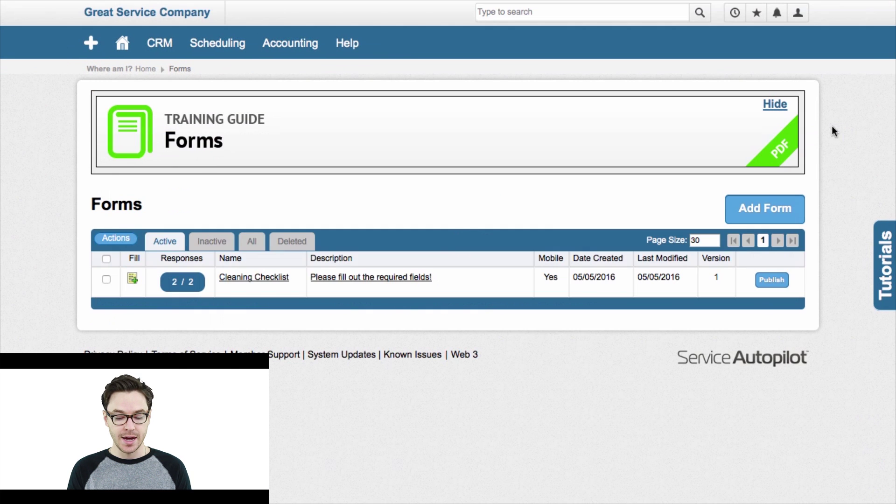
mouse_move(215, 49)
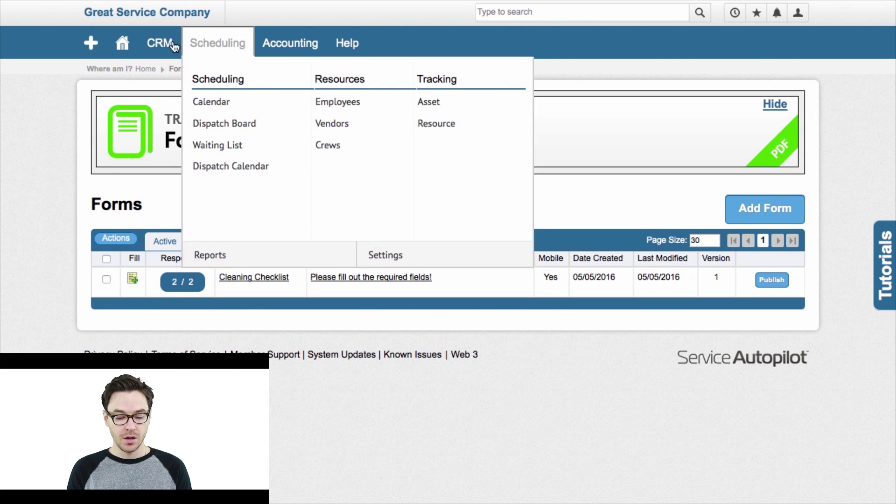
left_click(226, 126)
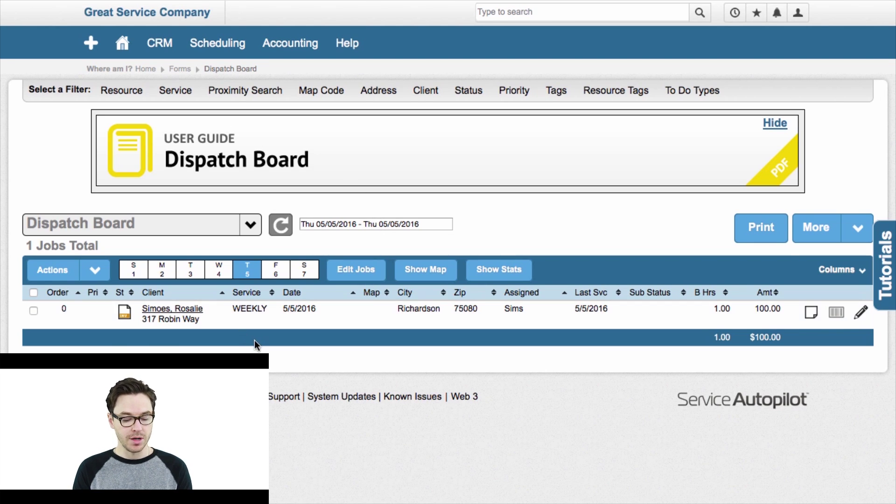
Open the job's client record and view their submitted Cleaning Checklist from the timeline
left_click(182, 310)
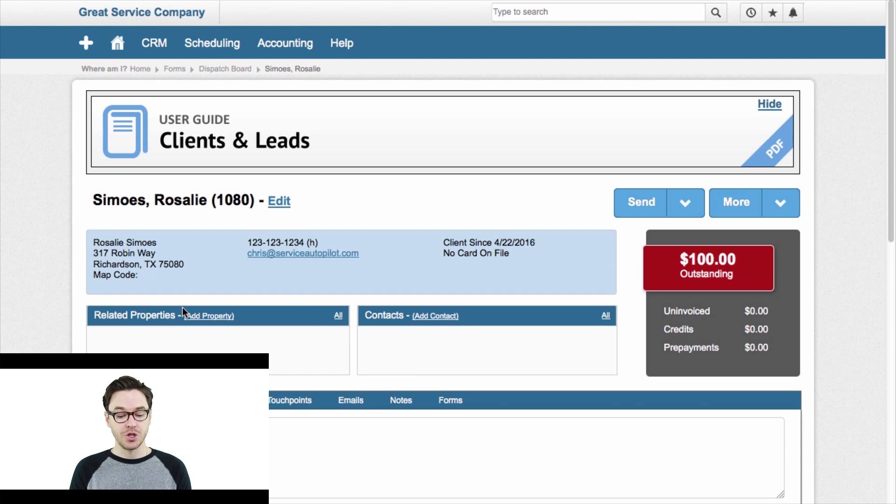
scroll(182, 311, "down", 3)
scroll(182, 311, "down", 8)
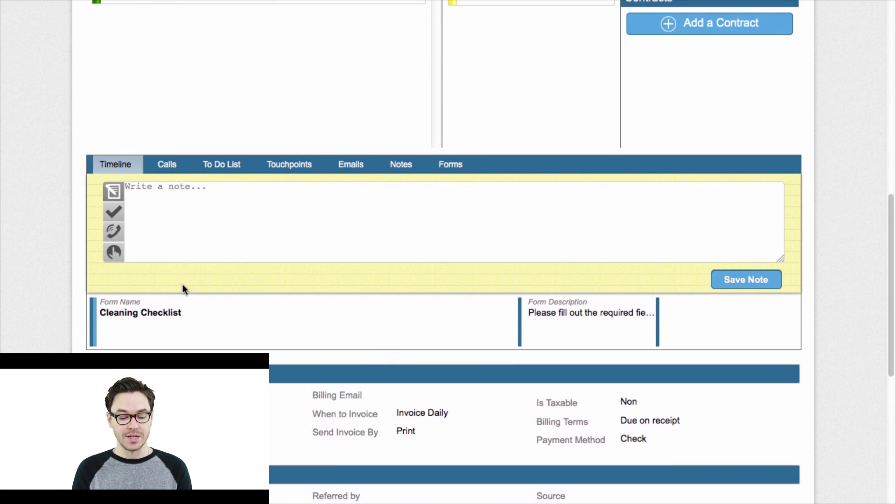
left_click(273, 330)
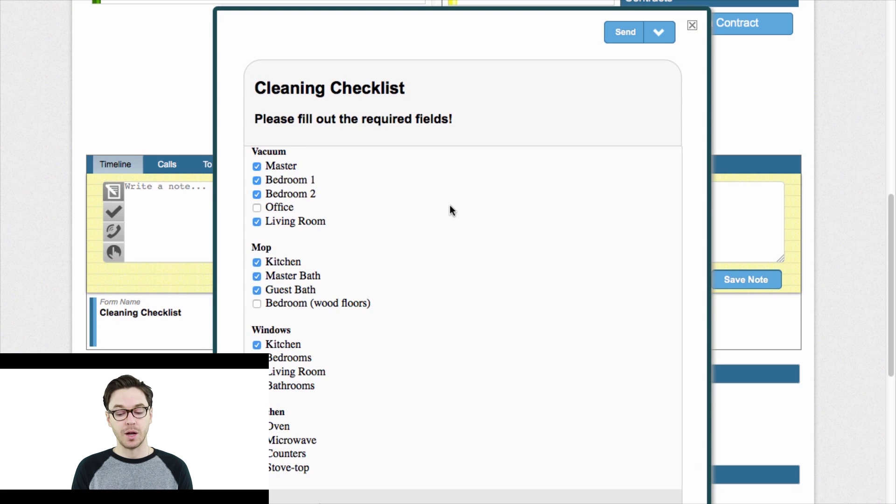